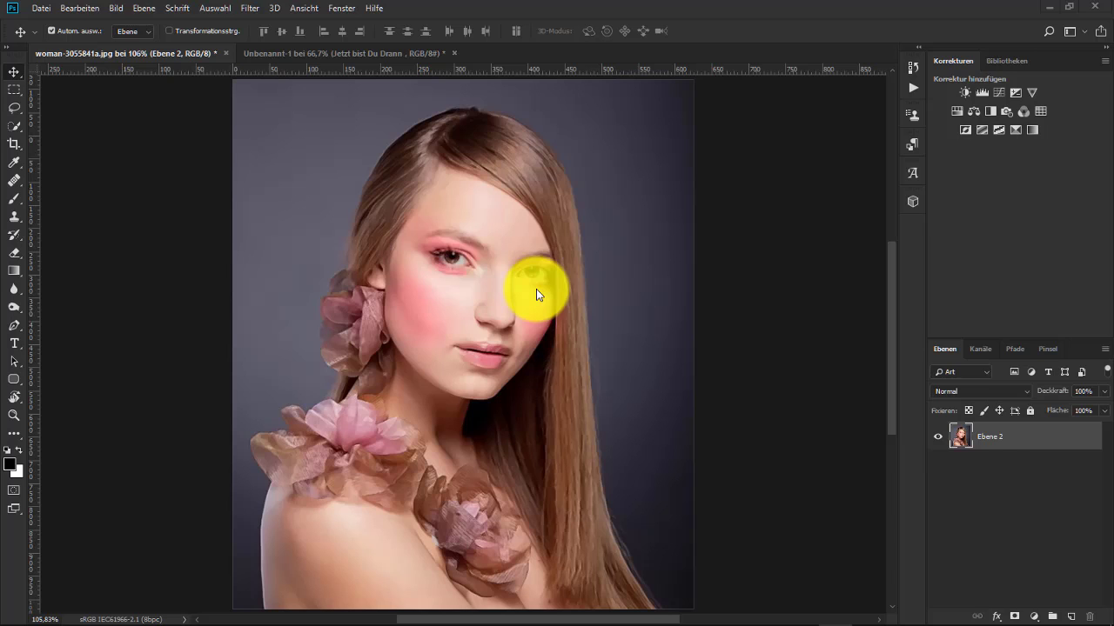
- Close the Unbenannt-1 text document without saving its changes
left_click(296, 53)
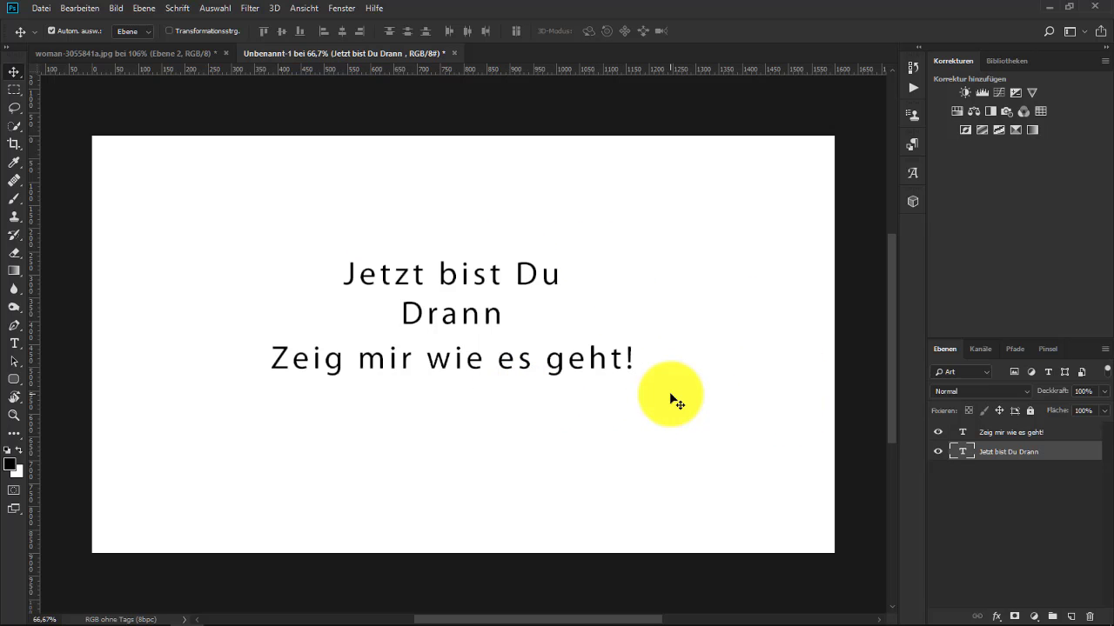
left_click(454, 53)
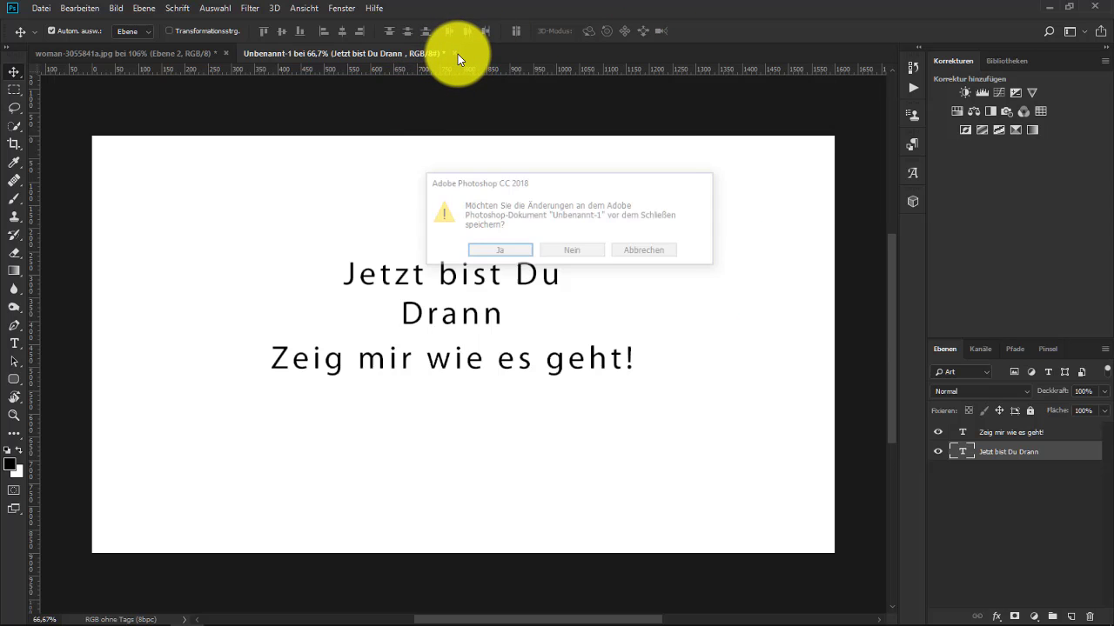
left_click(572, 251)
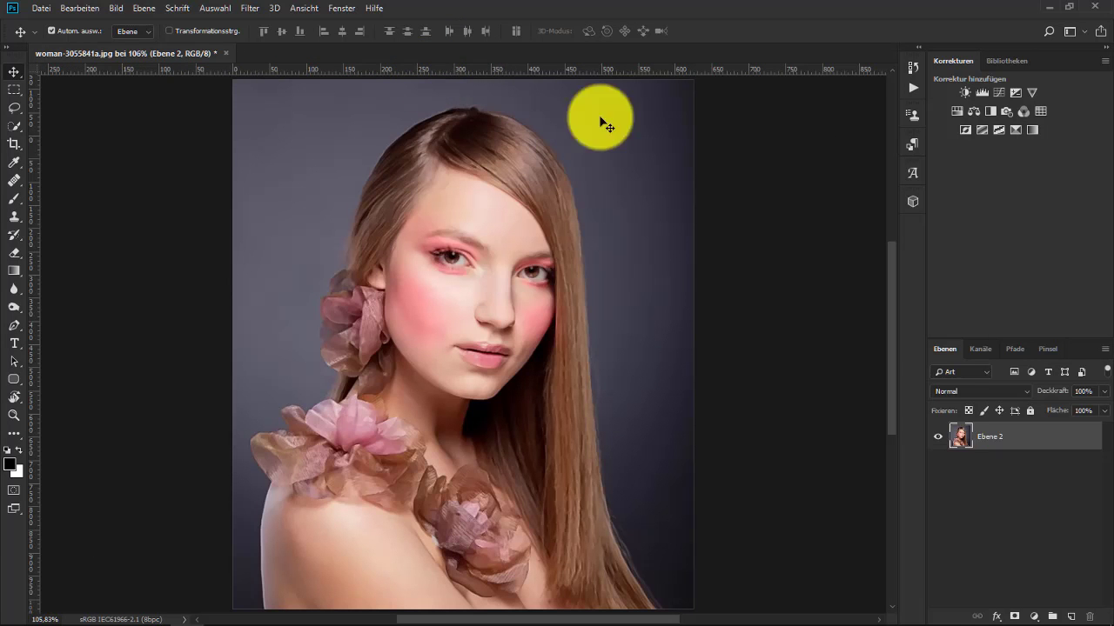
- Close the finished woman portrait, answering the save prompt
right_click(1010, 440)
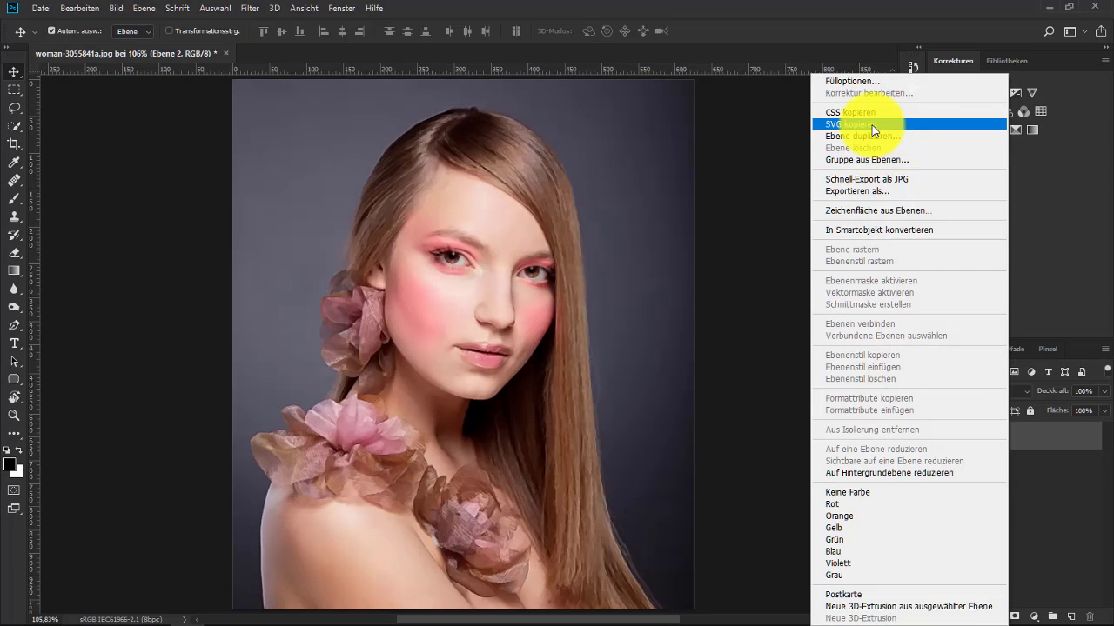
left_click(227, 53)
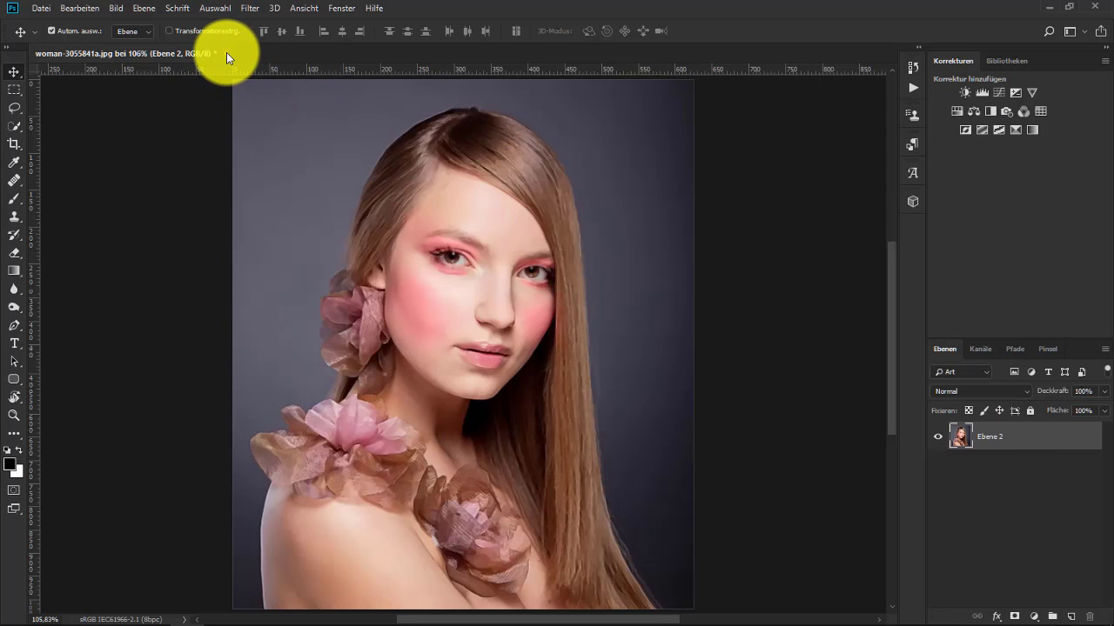
left_click(226, 53)
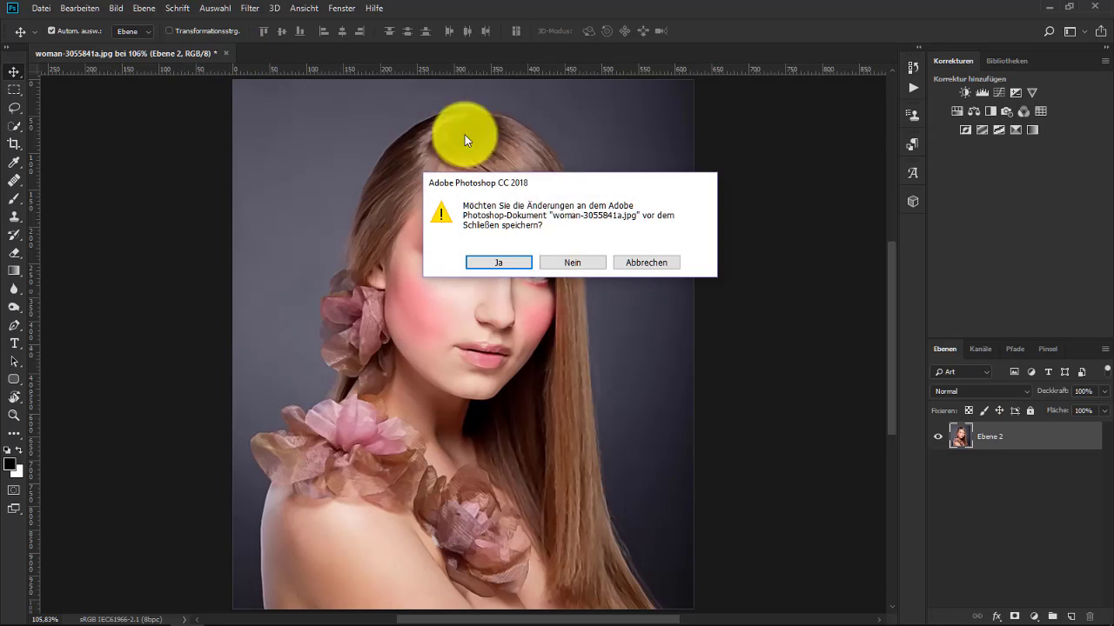
left_click(574, 259)
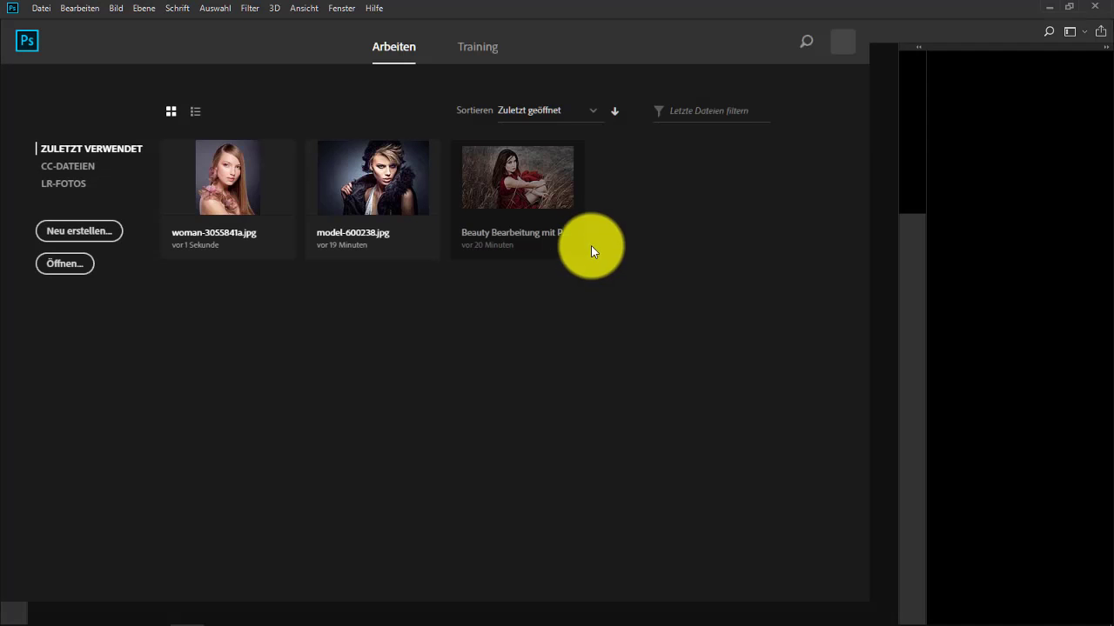
- Reopen woman-3055841a.jpg from recent files and add a new empty layer above the background
left_click(250, 178)
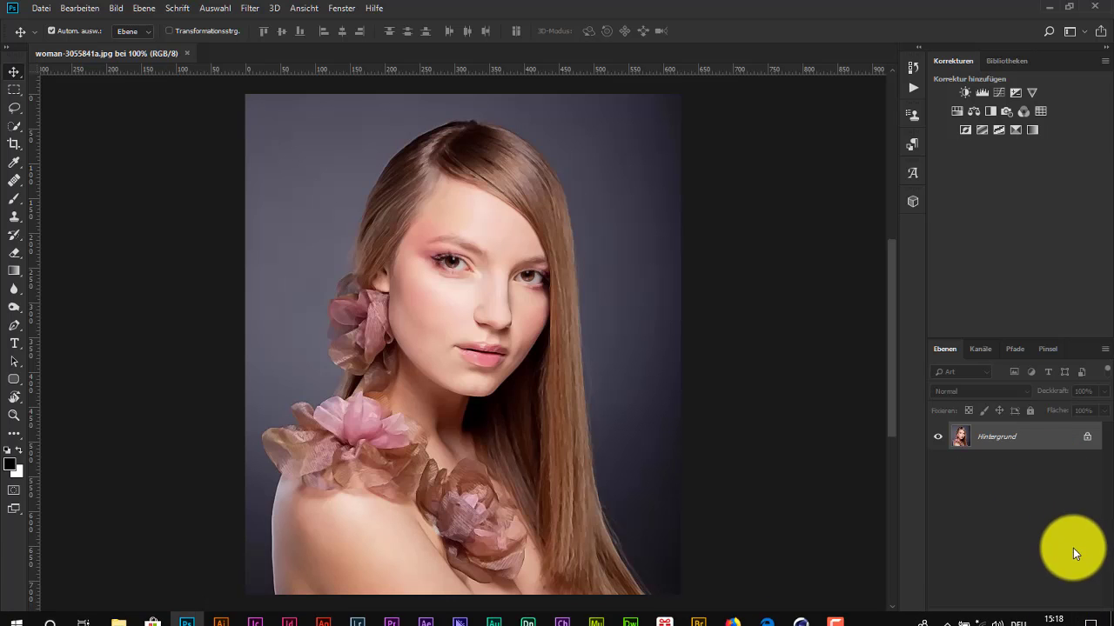
left_click(1070, 618)
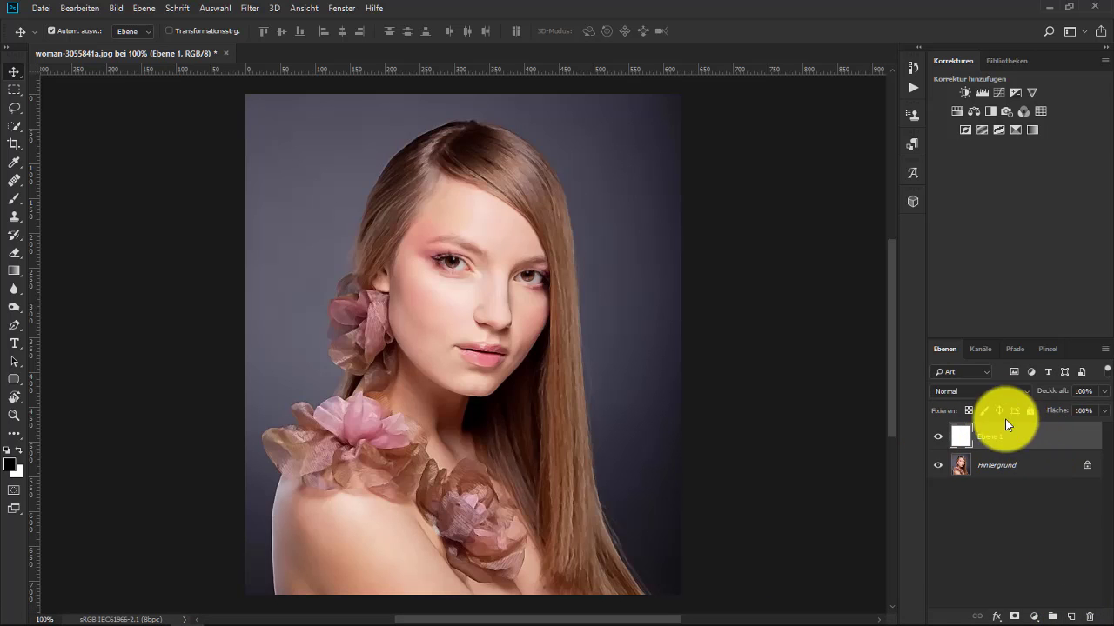
- Set Ebene 1's blend mode to Farbe (Color) and zoom in to 200% on the face
left_click(1027, 394)
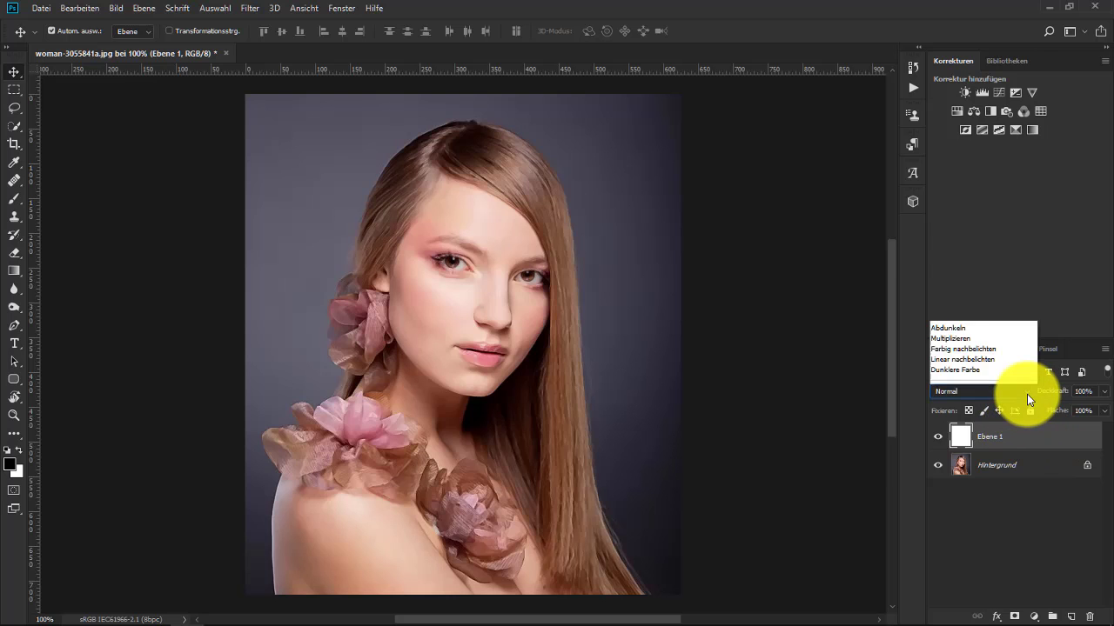
left_click(1010, 368)
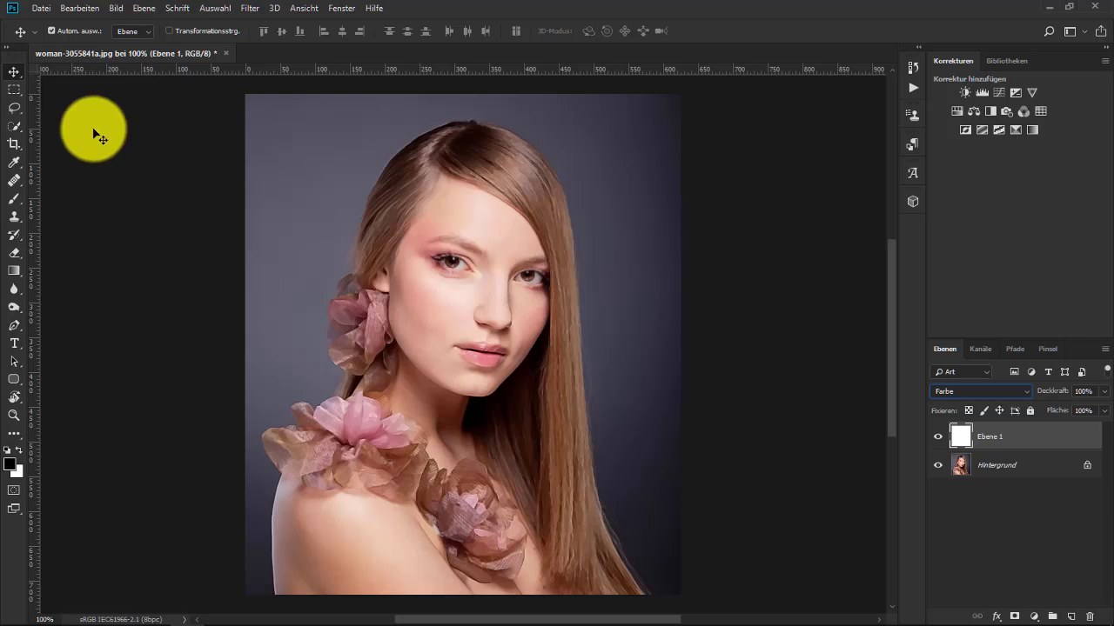
left_click(467, 305)
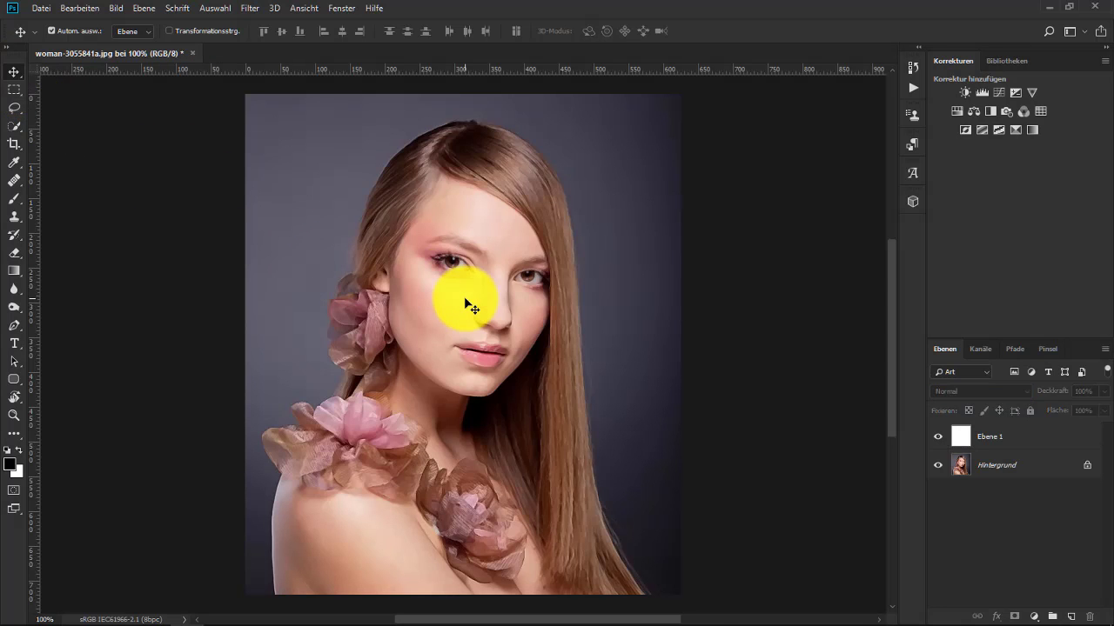
key("ctrl+plus")
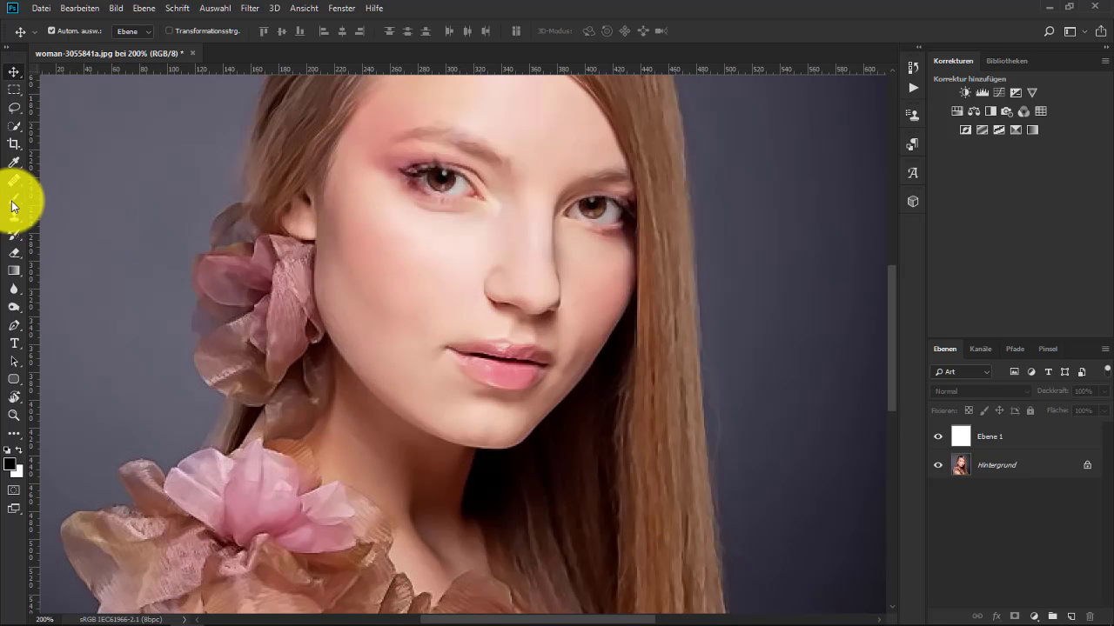
- Sample the lips' pink as the foreground colour with the Eyedropper and select Ebene 1
left_click(14, 163)
right_click(18, 165)
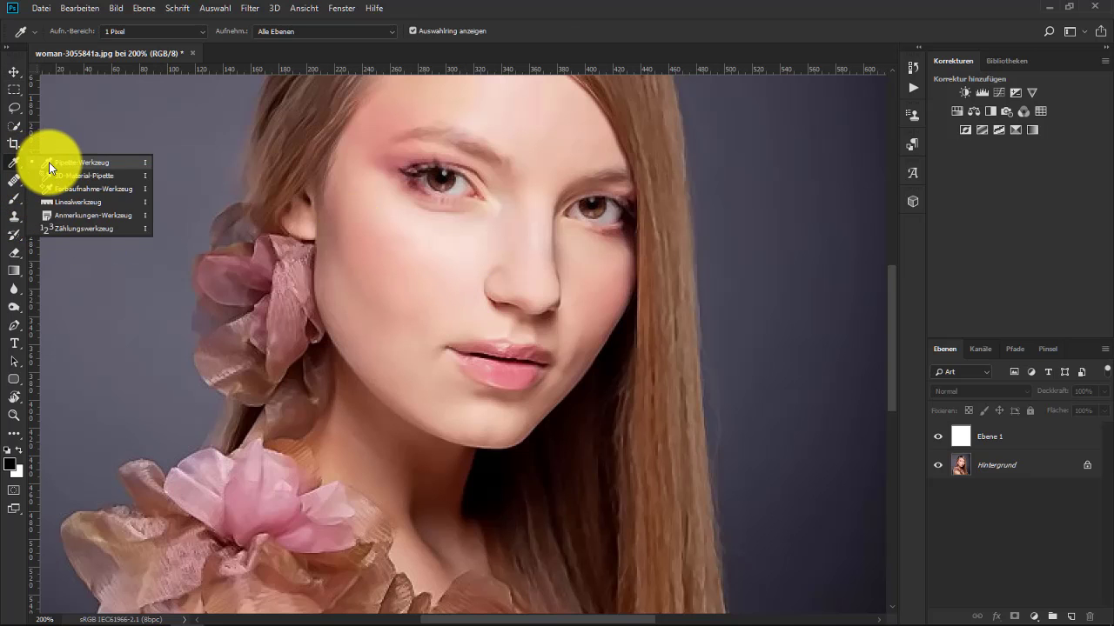
left_click(48, 162)
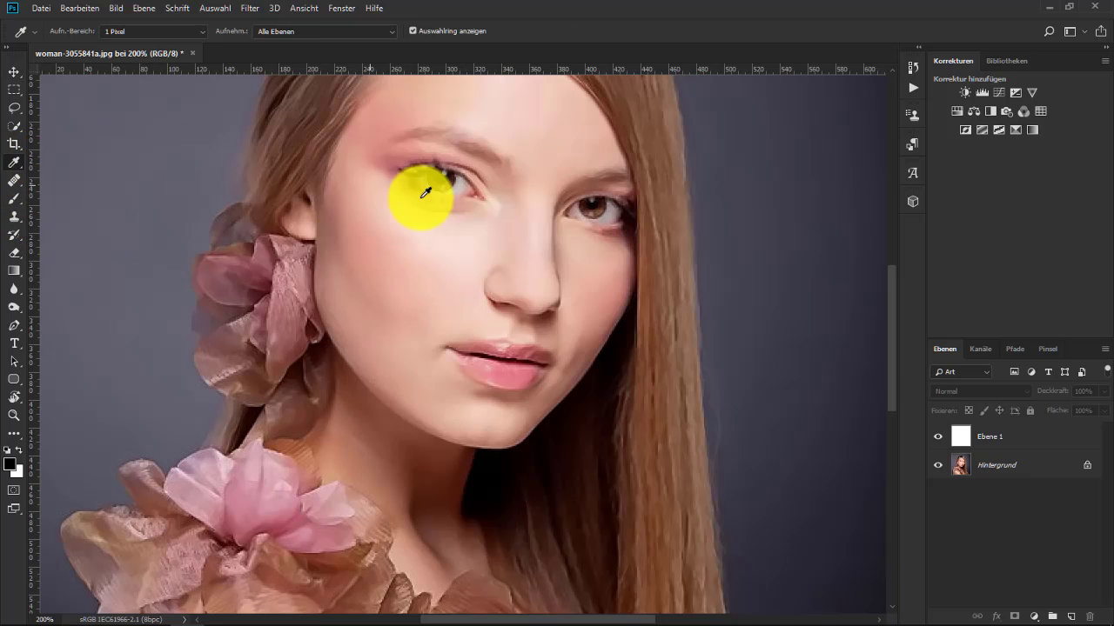
left_click(522, 368)
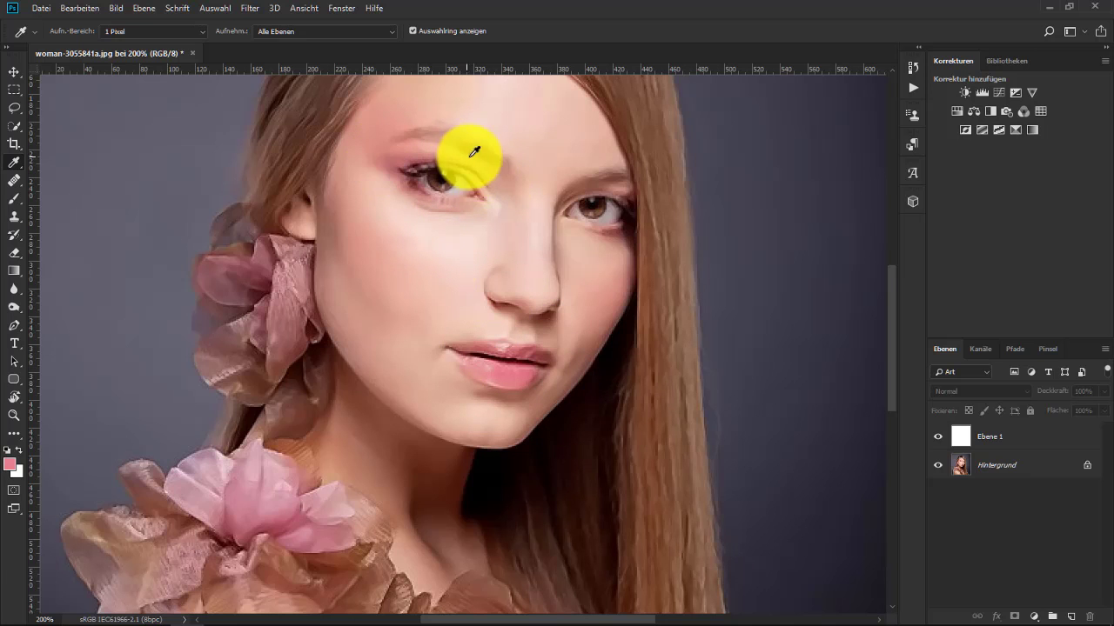
left_click(517, 367)
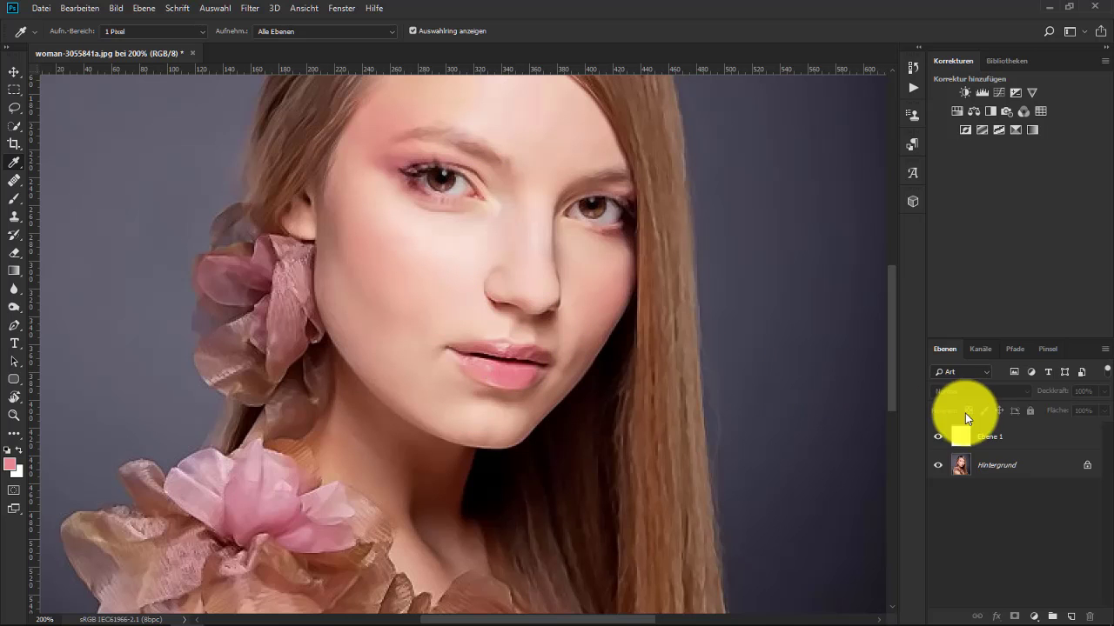
left_click(1001, 441)
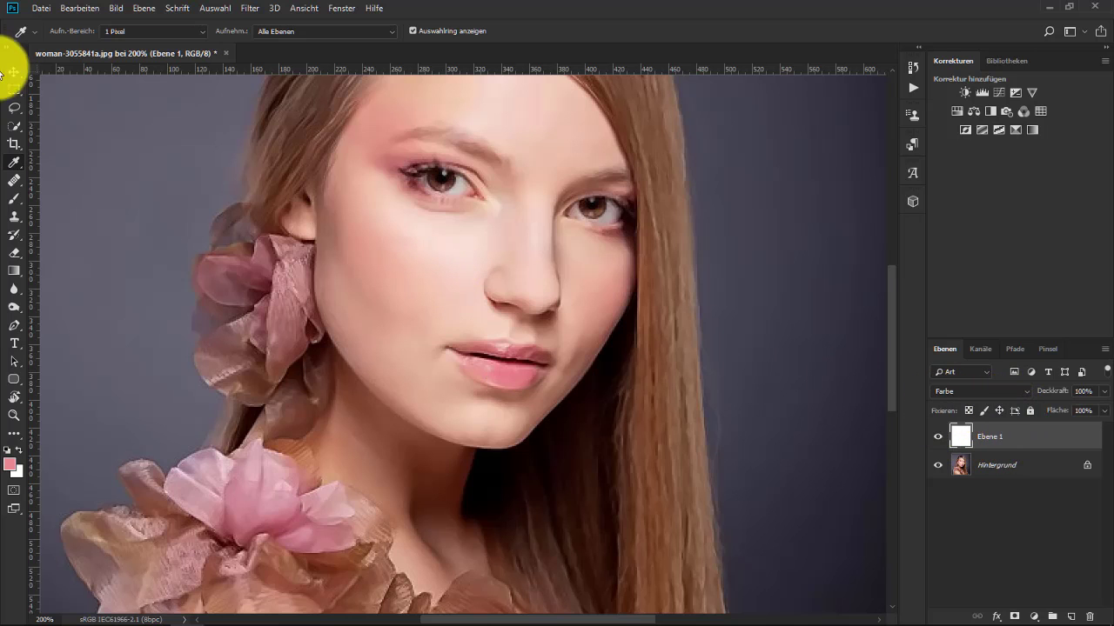
- Set a smaller brush at 71% opacity and 90% flow, then paint pink eyeshadow over the left eye
left_click(14, 198)
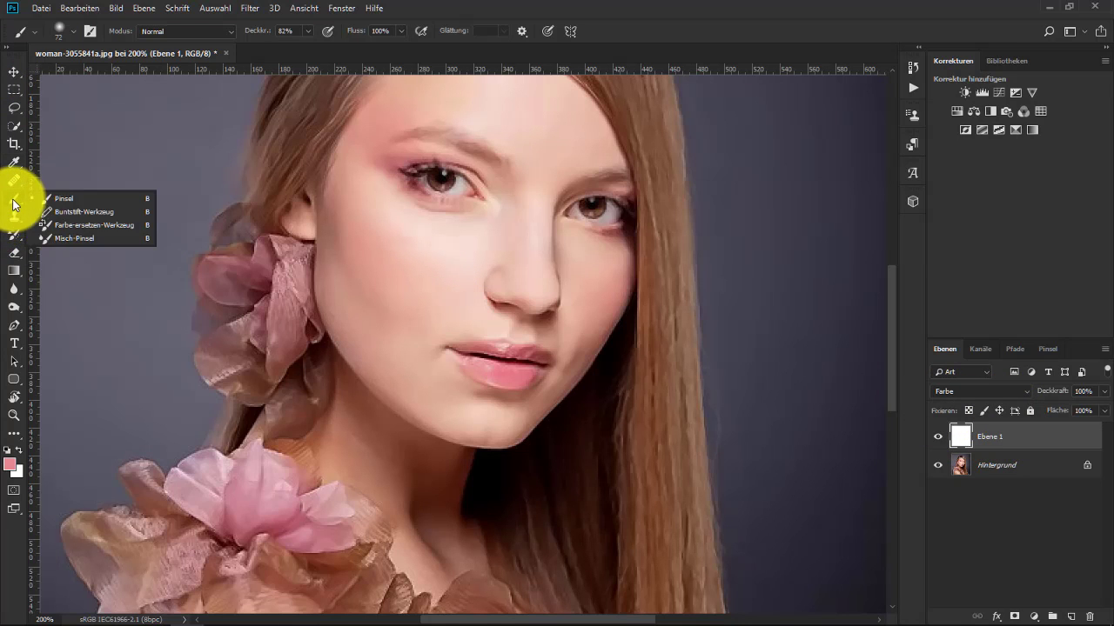
left_click(66, 197)
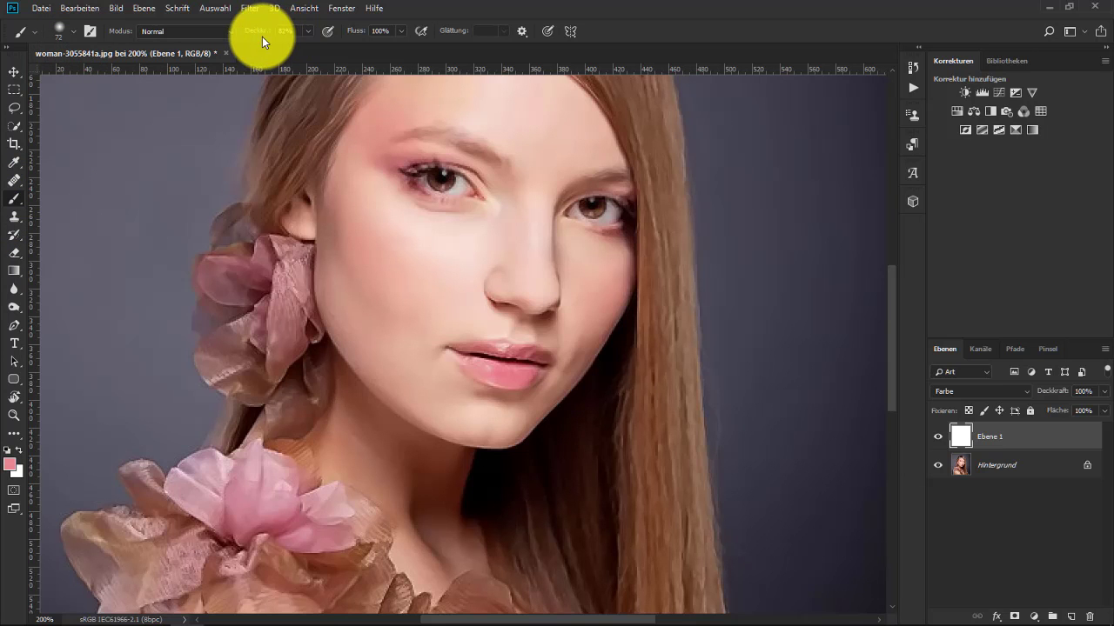
left_click_drag(262, 32, 252, 32)
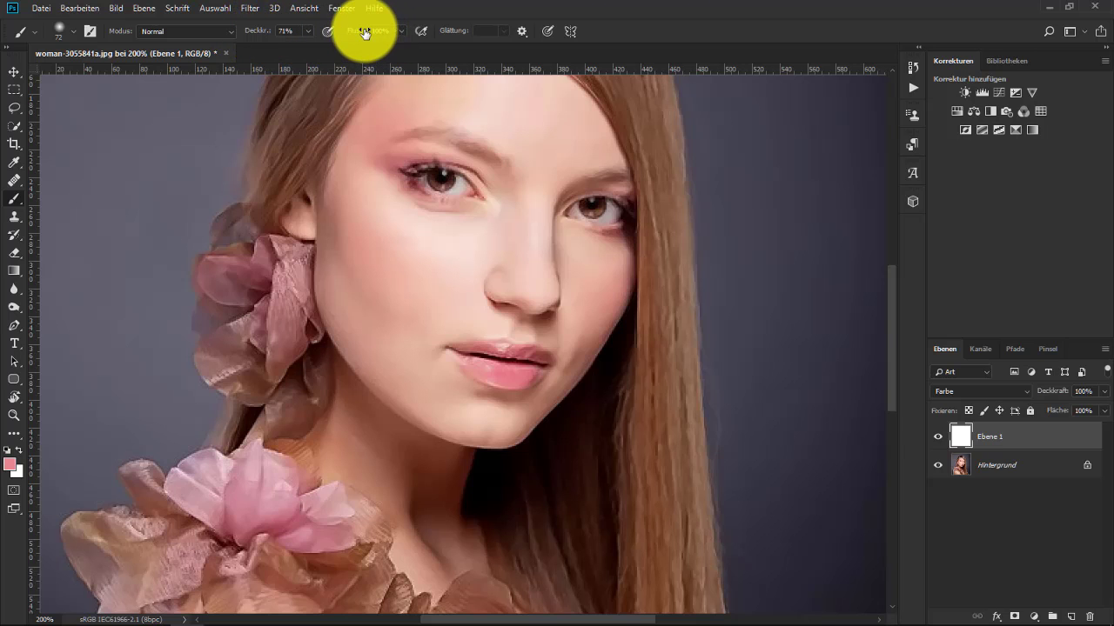
left_click_drag(365, 33, 354, 30)
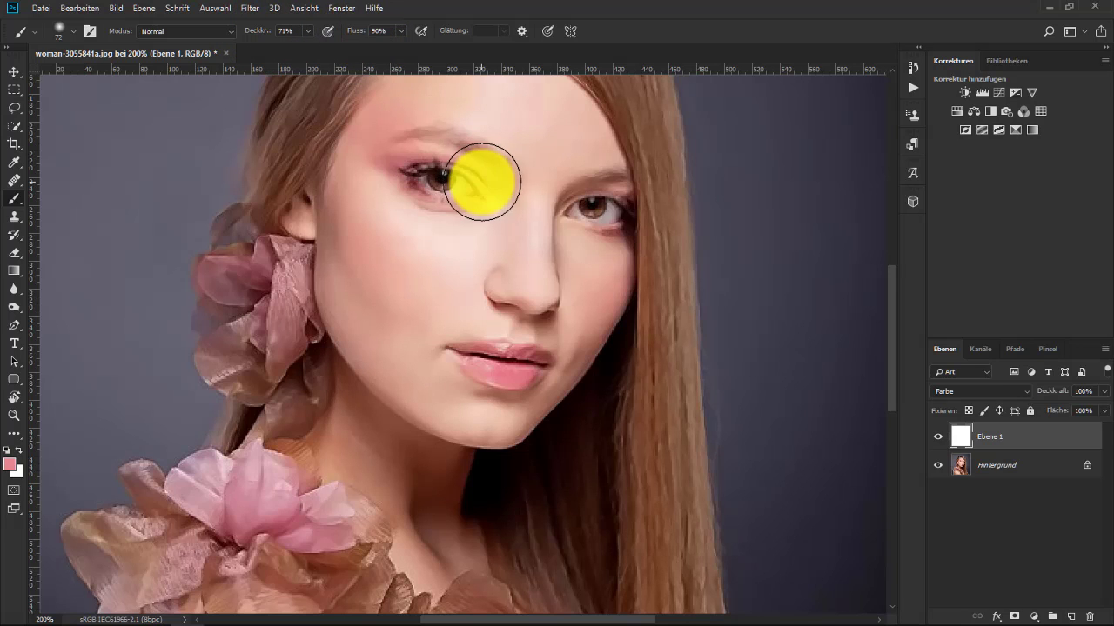
left_click(73, 33)
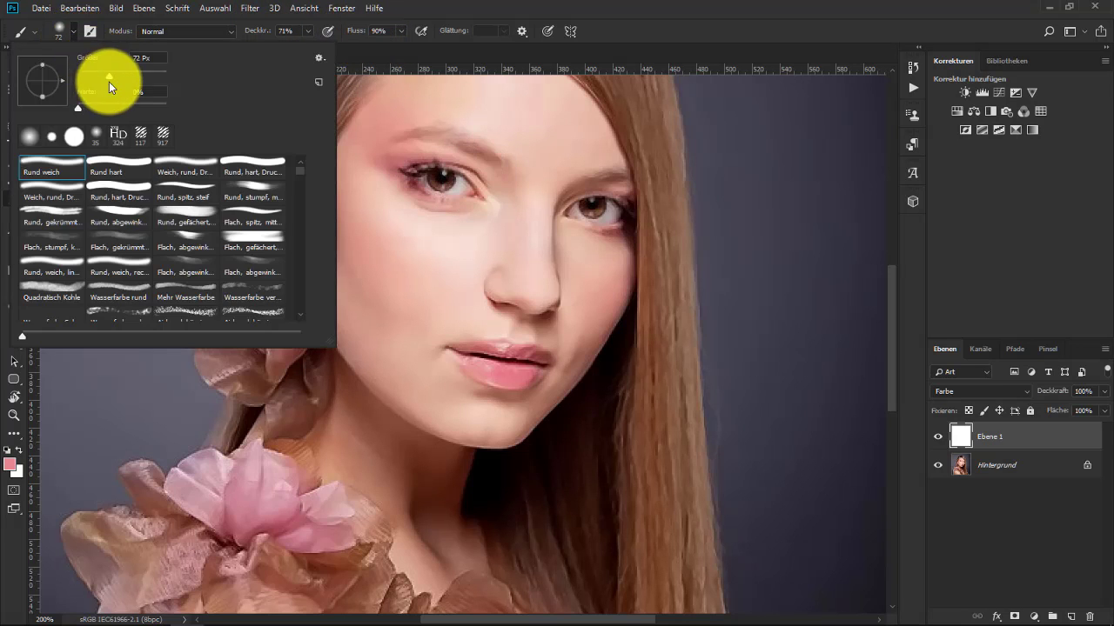
left_click_drag(107, 72, 93, 74)
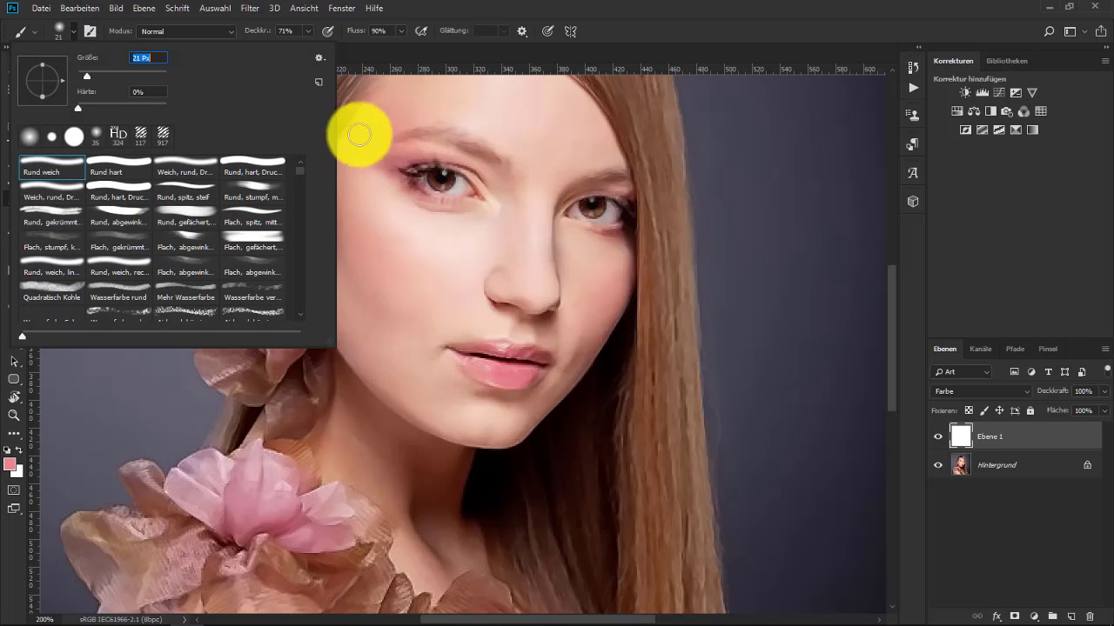
key("Return")
mouse_move(492, 184)
left_mouse_down()
mouse_move(455, 160)
mouse_move(391, 162)
mouse_move(415, 149)
mouse_move(394, 152)
mouse_move(441, 157)
left_mouse_up()
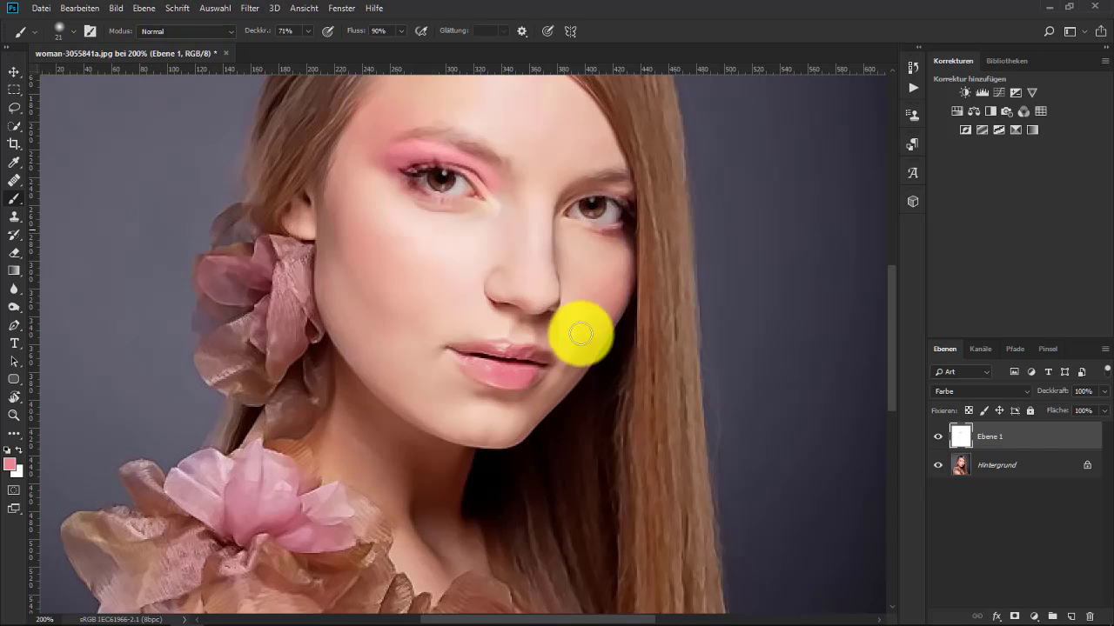
- Shrink the brush to 12 px and paint pink under both eyes and along the right upper lid
left_click(73, 31)
left_click_drag(83, 78, 80, 77)
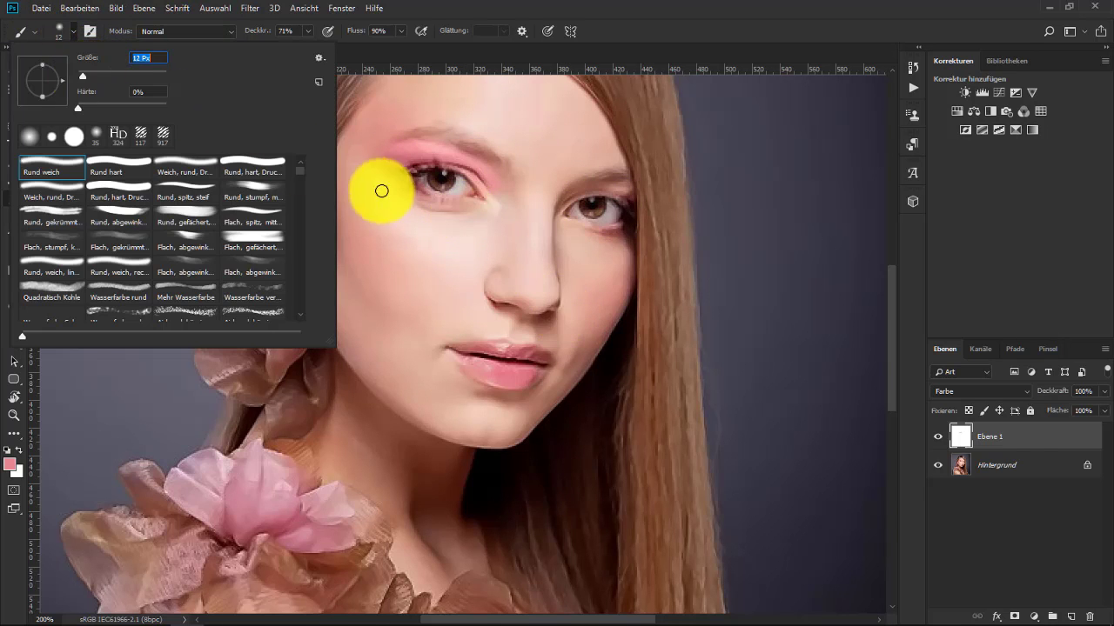
left_click(457, 209)
left_click_drag(457, 209, 407, 192)
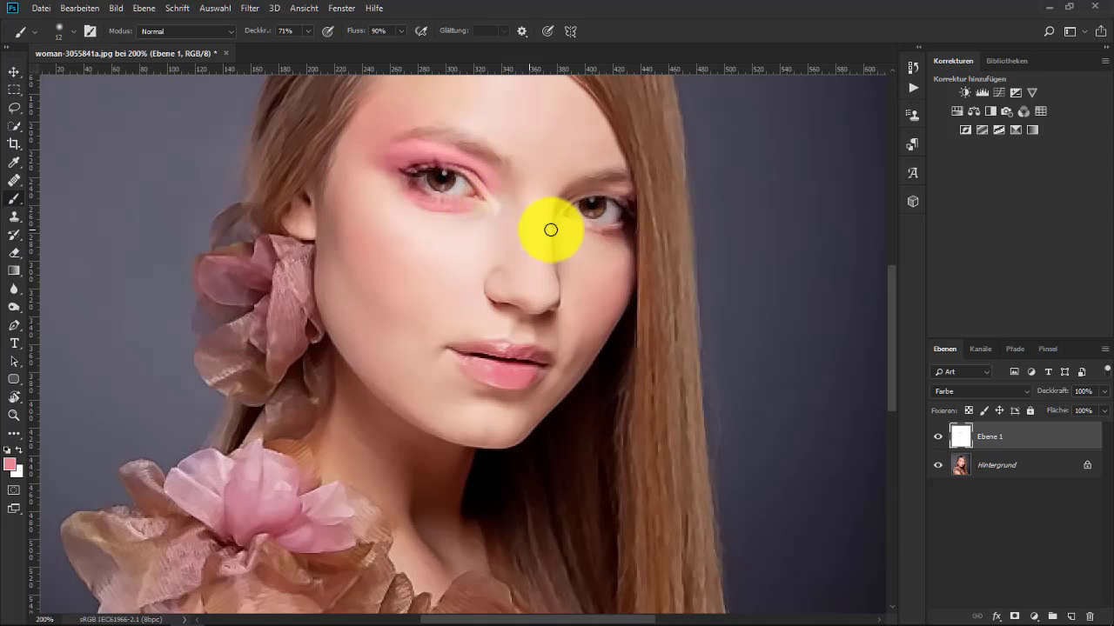
left_click_drag(583, 234, 621, 235)
mouse_move(620, 191)
left_mouse_down()
mouse_move(592, 186)
mouse_move(565, 199)
mouse_move(612, 187)
left_mouse_up()
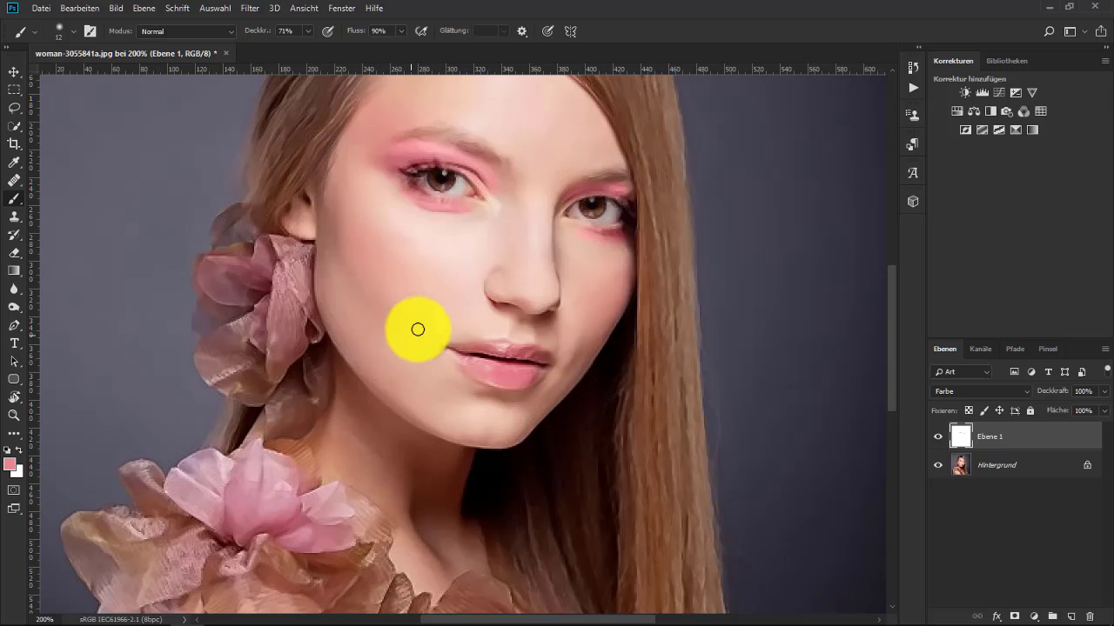
- Enlarge the brush to about 84 px, paint blush on both cheeks, then reduce it to 47 px
left_click(72, 34)
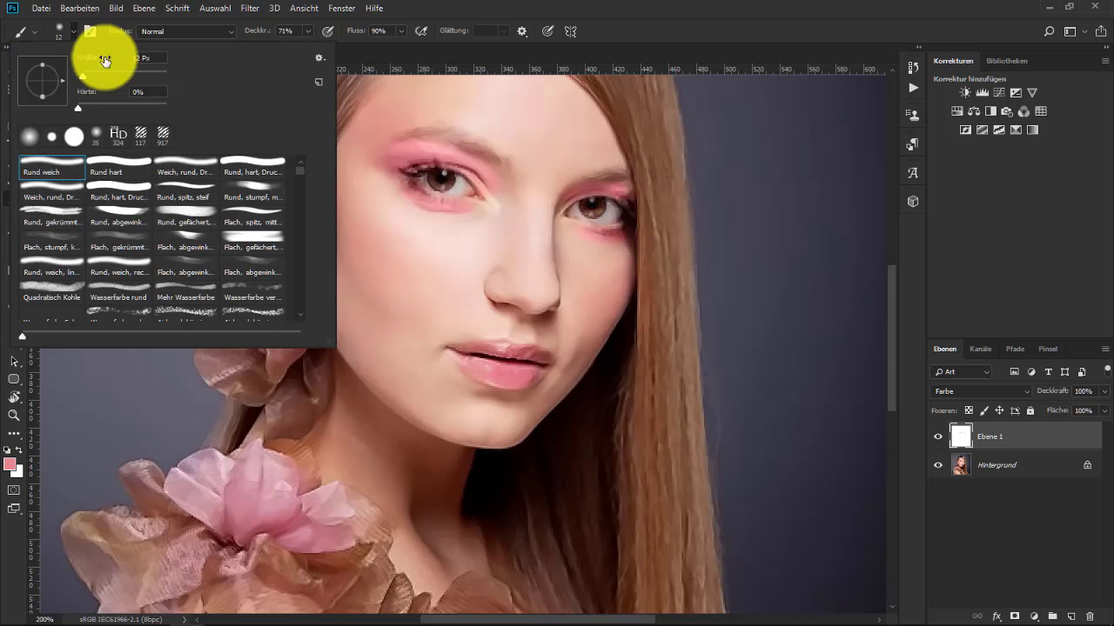
left_click_drag(84, 77, 108, 79)
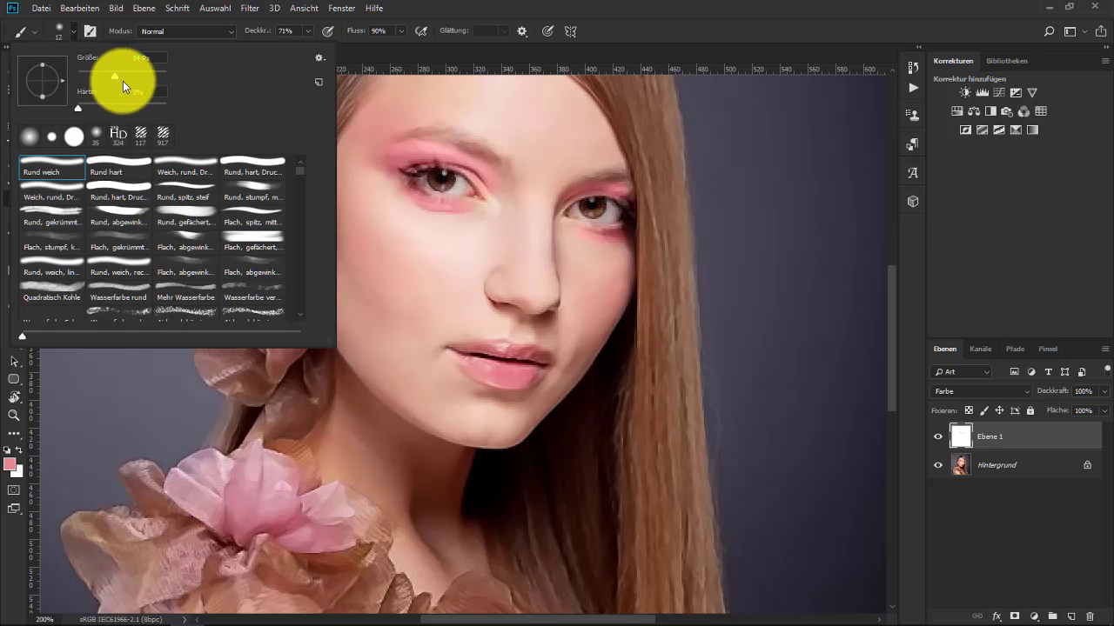
left_click(392, 284)
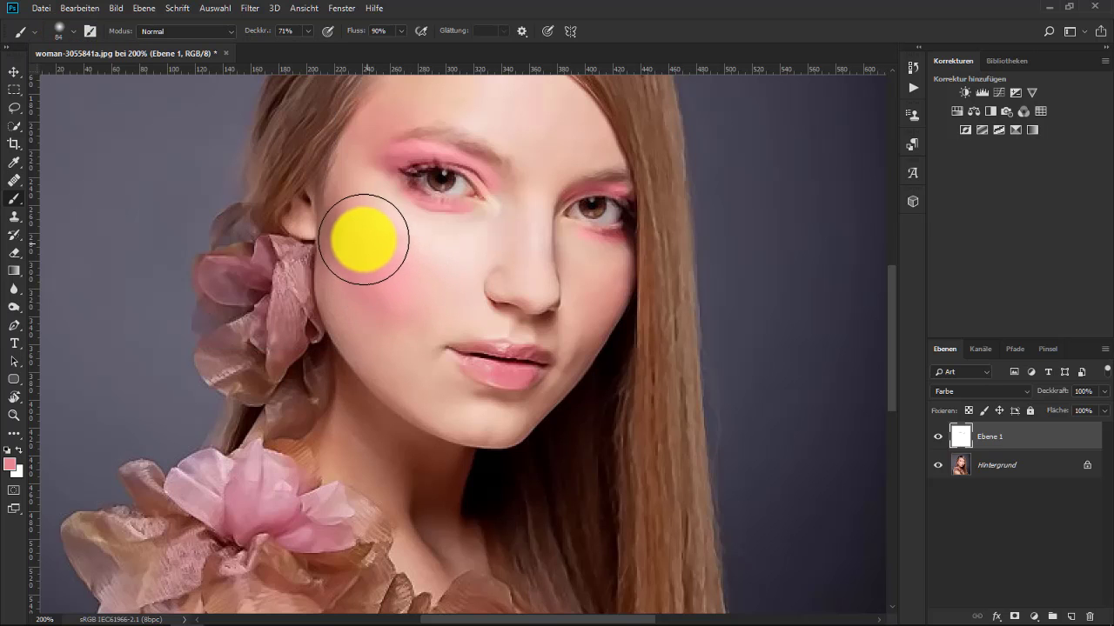
left_click_drag(364, 239, 398, 281)
left_click_drag(603, 311, 606, 307)
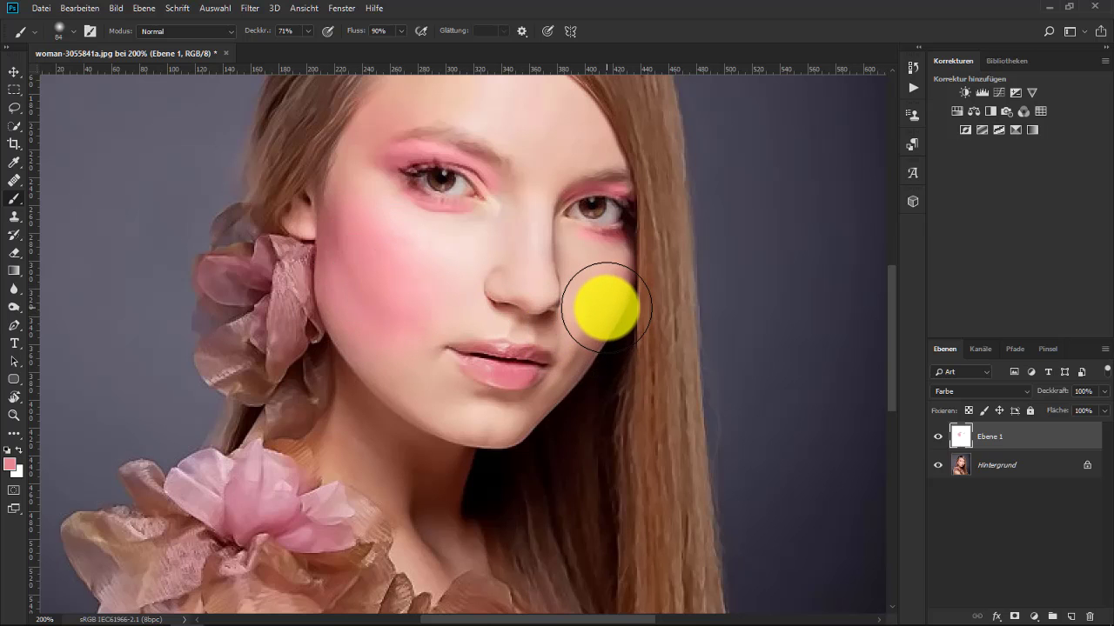
left_click(72, 32)
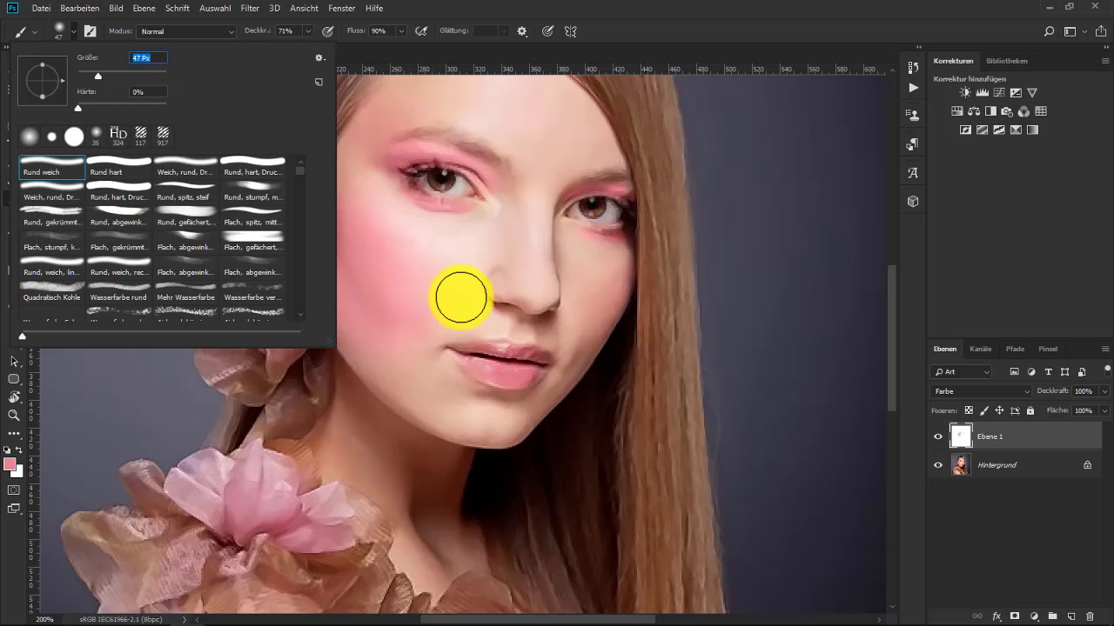
left_click(602, 310)
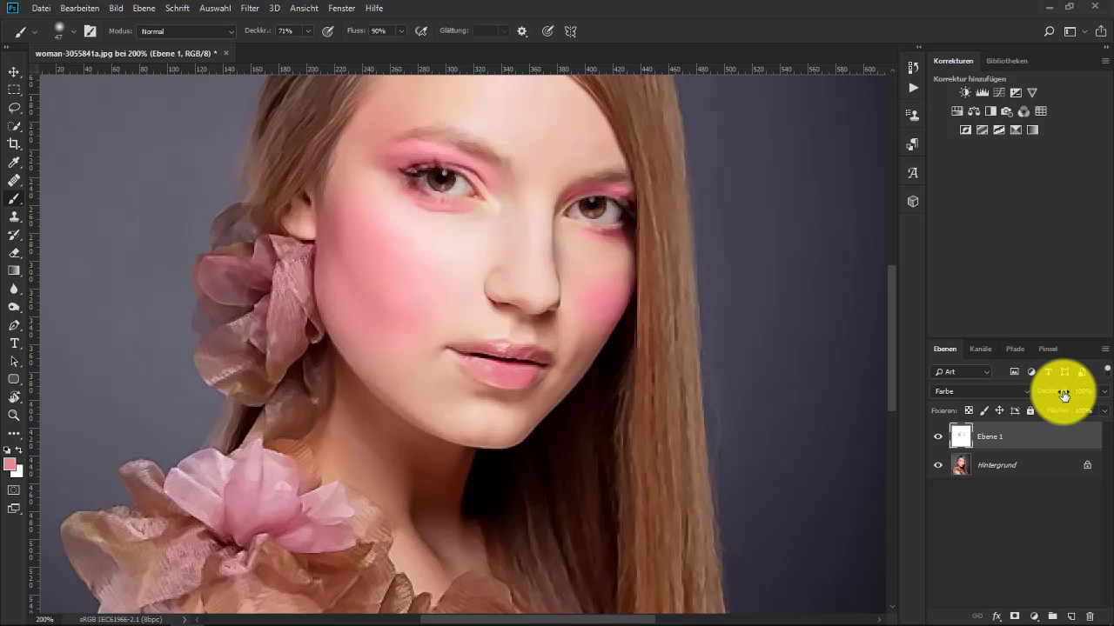
- Lower Ebene 1's opacity to 92% and apply a 0.4 px Gaussian blur to it
left_click_drag(1063, 396, 1057, 396)
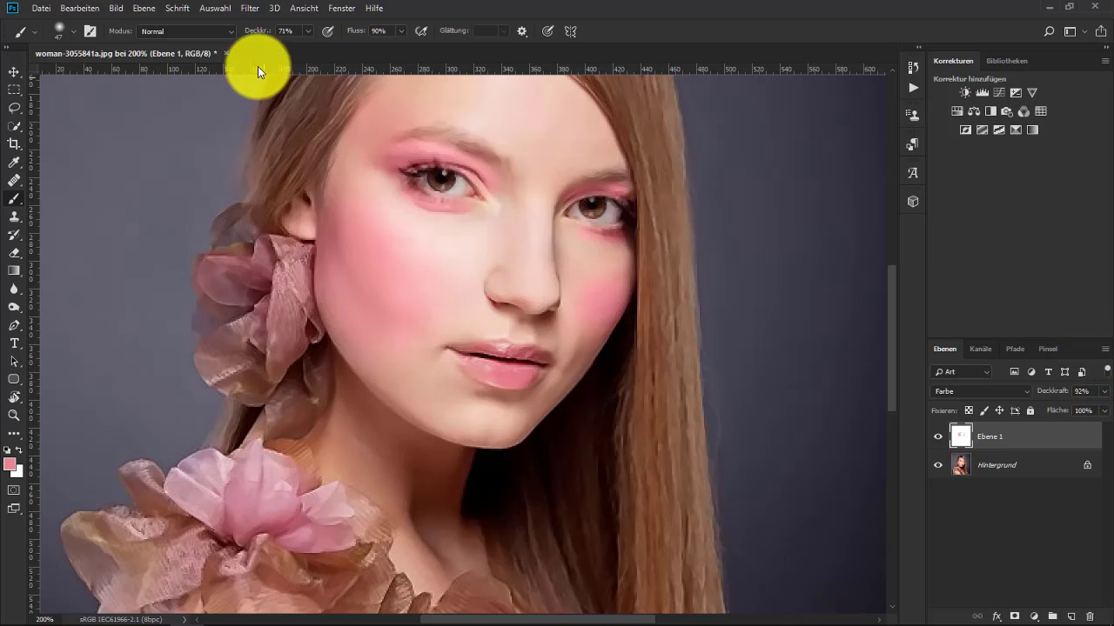
left_click(250, 8)
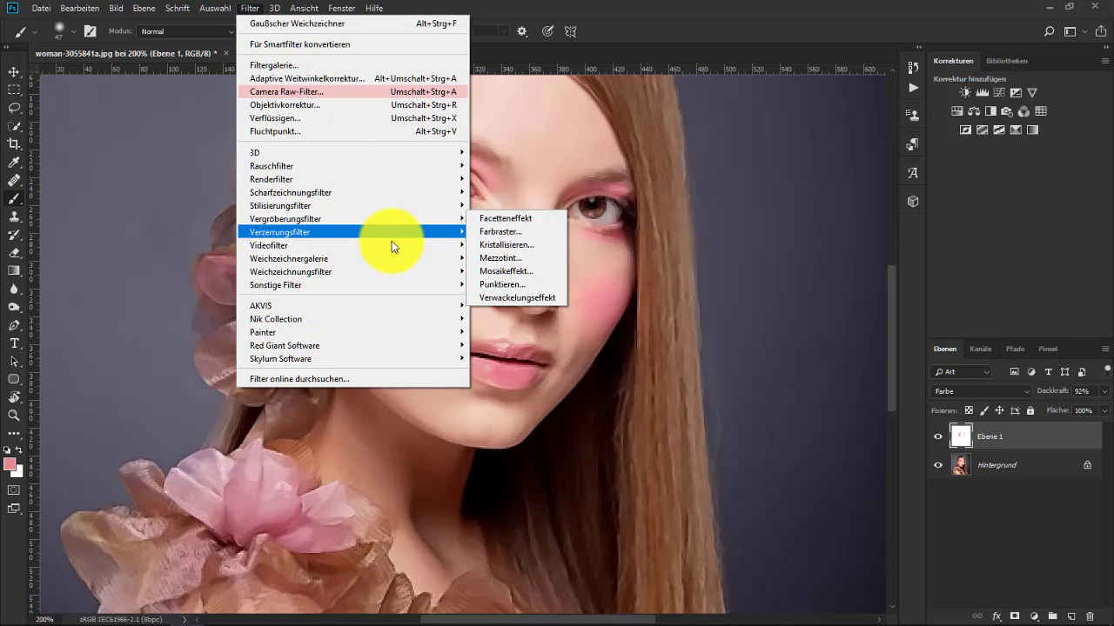
mouse_move(291, 271)
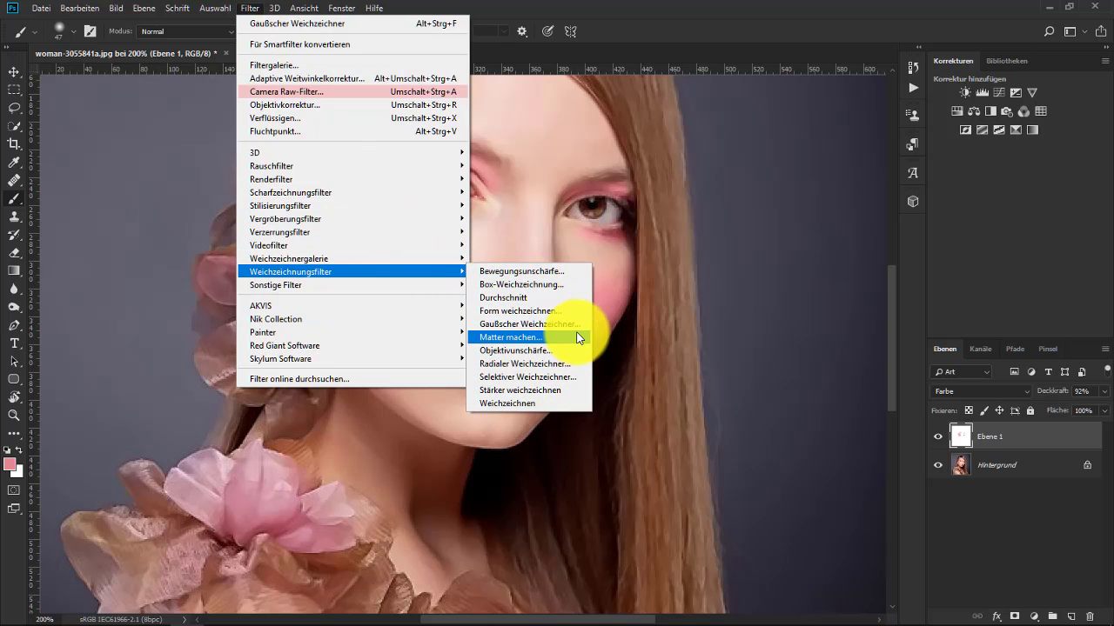
left_click(567, 328)
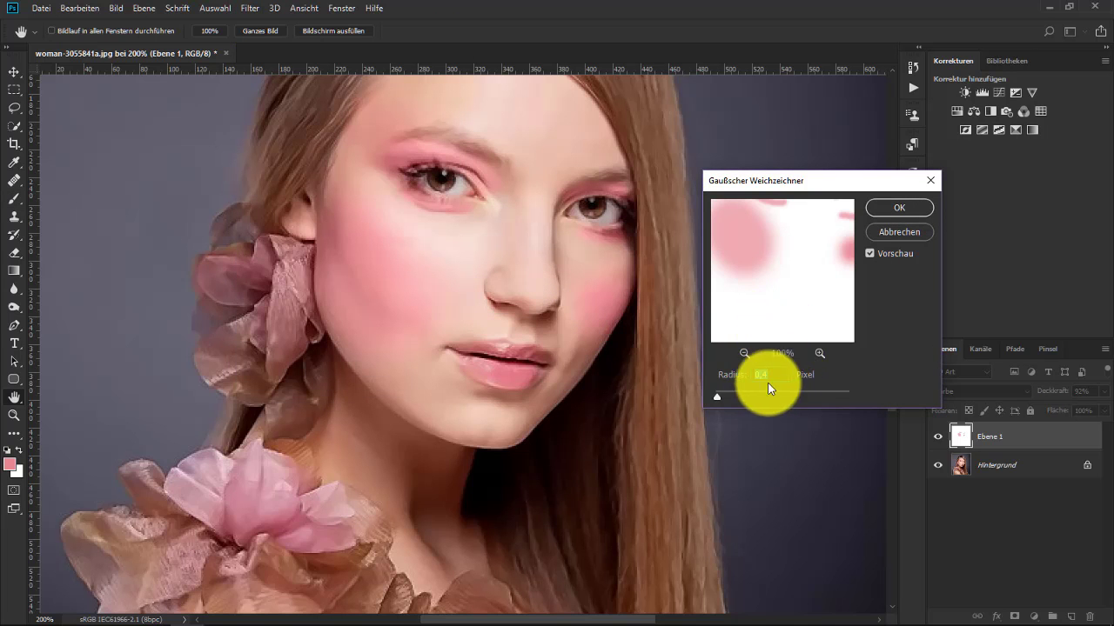
left_click(884, 208)
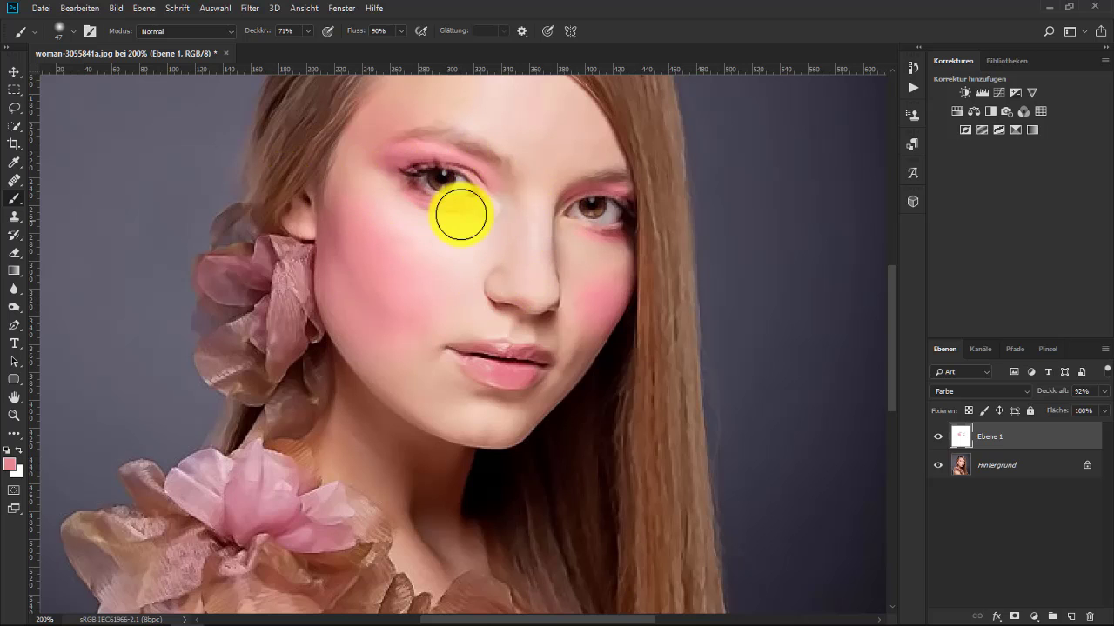
- Paint additional pink strokes around the left eye on Ebene 1
left_click_drag(461, 214, 417, 197)
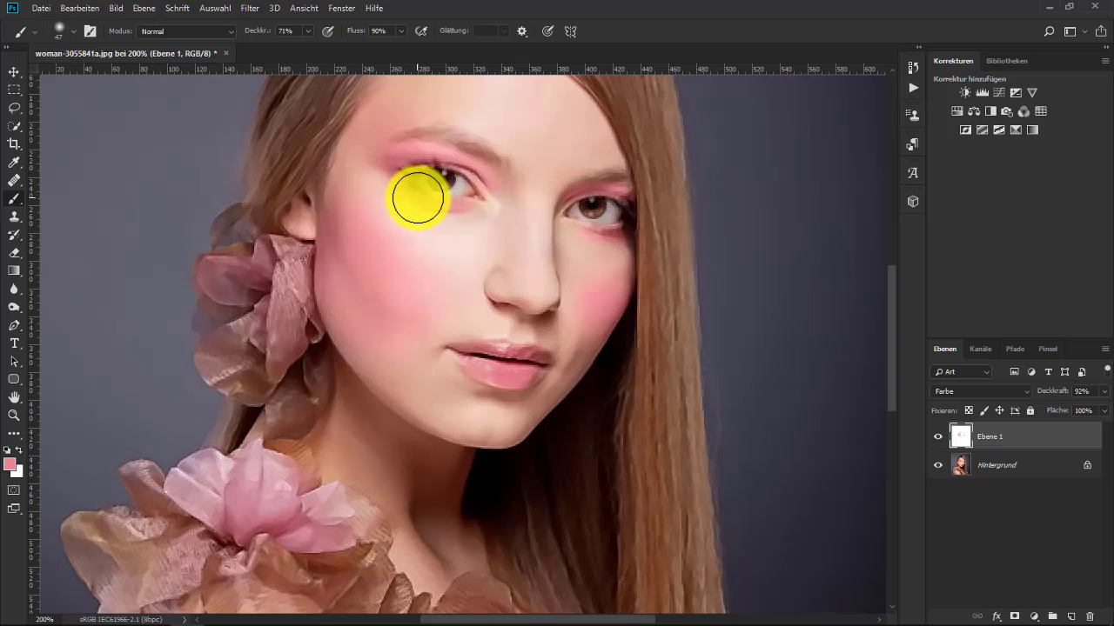